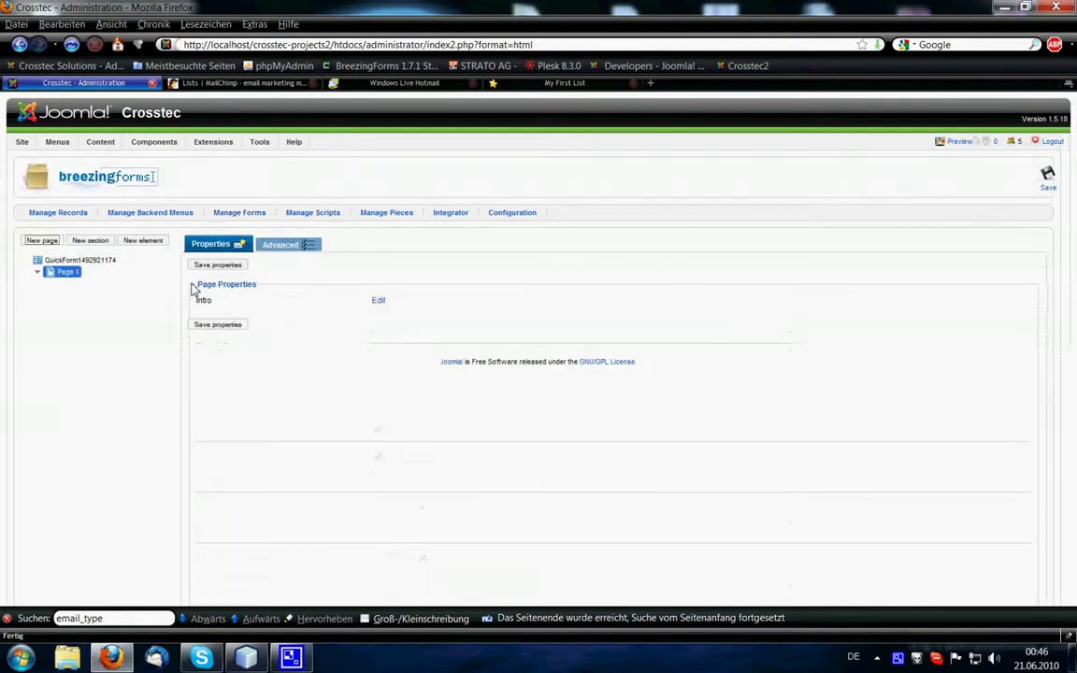
Add a text element labelled 'Add Email' named myemail to Page 1 and save the form.
{"action": "left_click", "coordinate": [144, 241]}
{"action": "left_click_drag", "start_coordinate": [449, 328], "coordinate": [360, 331]}
{"action": "type", "text": "Add Email"}
{"action": "left_click_drag", "start_coordinate": [466, 355], "coordinate": [353, 360]}
{"action": "type", "text": "myemail"}
{"action": "left_click", "coordinate": [213, 266]}
{"action": "left_click", "coordinate": [86, 269]}
Enter myemail as the Name of Email Field in the form's MailChimp settings, then switch to MailChimp.
{"action": "left_click", "coordinate": [285, 244]}
{"action": "left_click", "coordinate": [218, 299]}
{"action": "left_click_drag", "start_coordinate": [797, 261], "coordinate": [799, 393]}
{"action": "left_click_drag", "start_coordinate": [308, 278], "coordinate": [443, 318]}
{"action": "left_click", "coordinate": [310, 283]}
{"action": "left_click", "coordinate": [592, 312]}
{"action": "type", "text": "myemail"}
{"action": "left_click", "coordinate": [236, 82]}
{"action": "mouse_move", "coordinate": [62, 104]}
Copy the MailChimp account API key into the form's API Key setting, then return to MailChimp lists.
{"action": "left_click", "coordinate": [61, 273]}
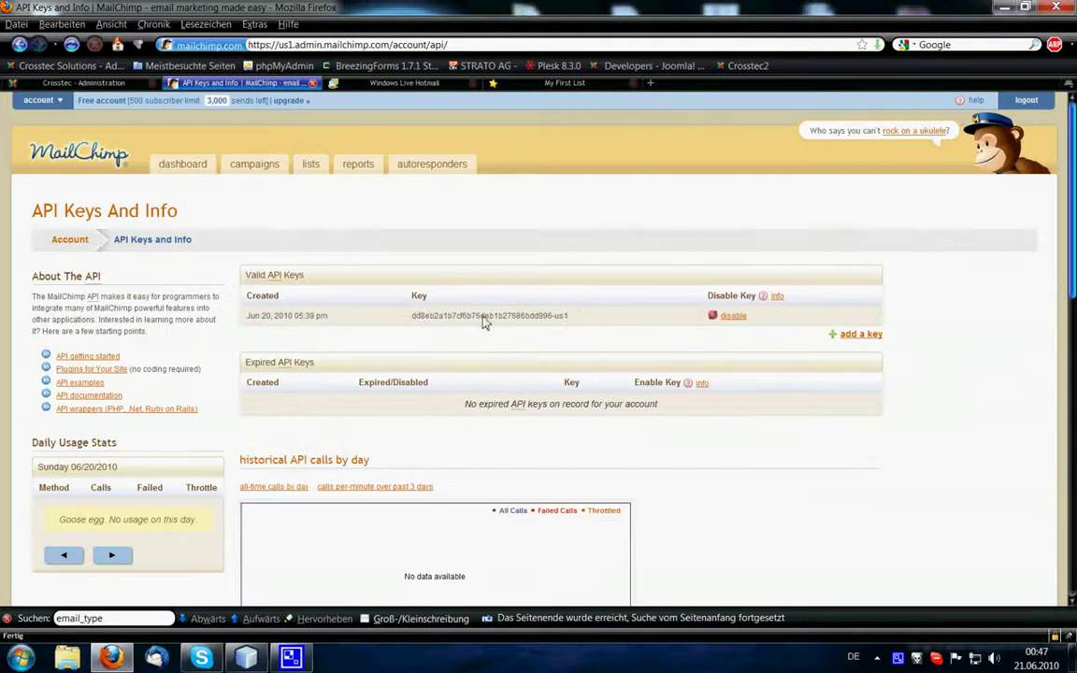
{"action": "triple_click", "coordinate": [408, 321]}
{"action": "left_click", "coordinate": [83, 82]}
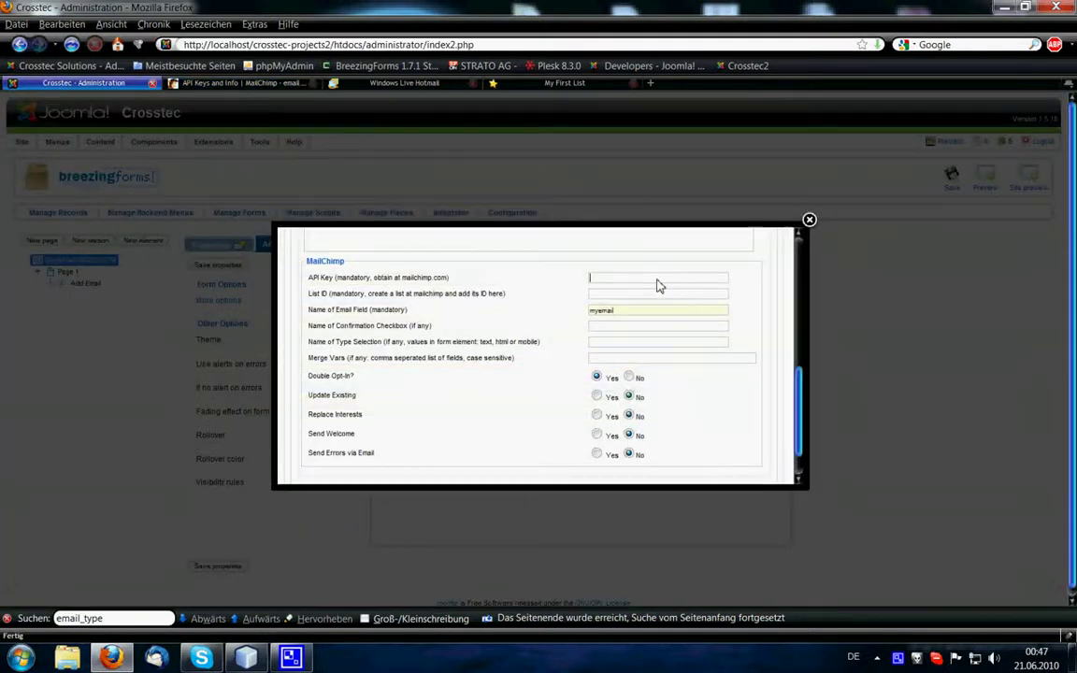
{"action": "key", "text": "ctrl+v"}
{"action": "left_click", "coordinate": [262, 84]}
{"action": "left_click", "coordinate": [309, 164]}
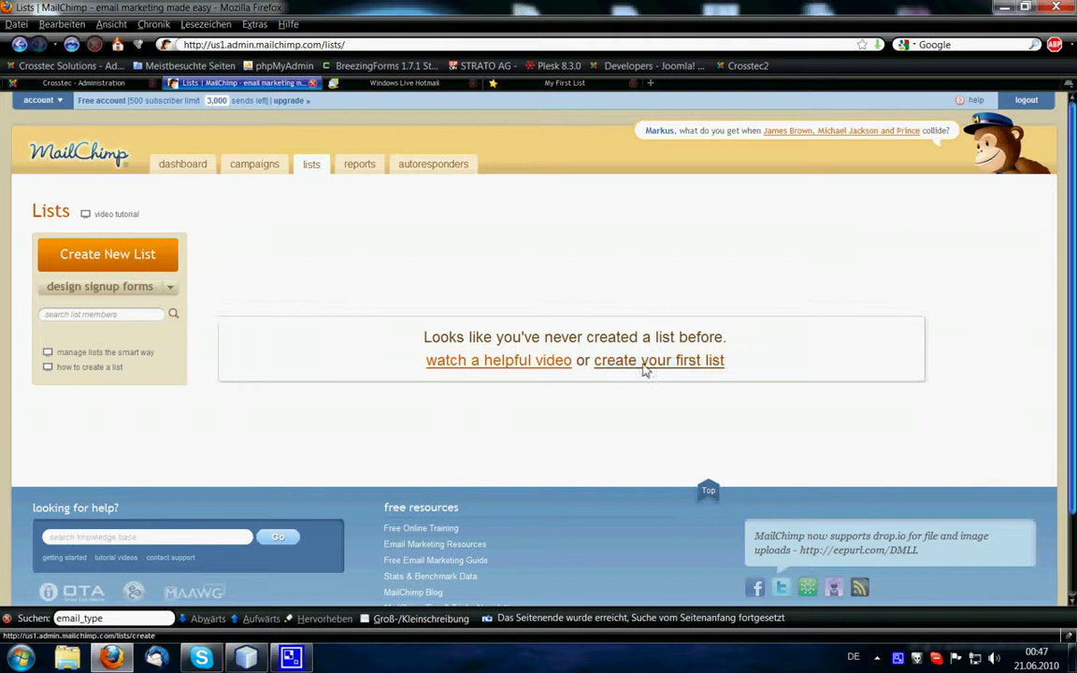
Start a new list named My First List with the suggested sender name and reply-to address.
{"action": "left_click", "coordinate": [644, 370]}
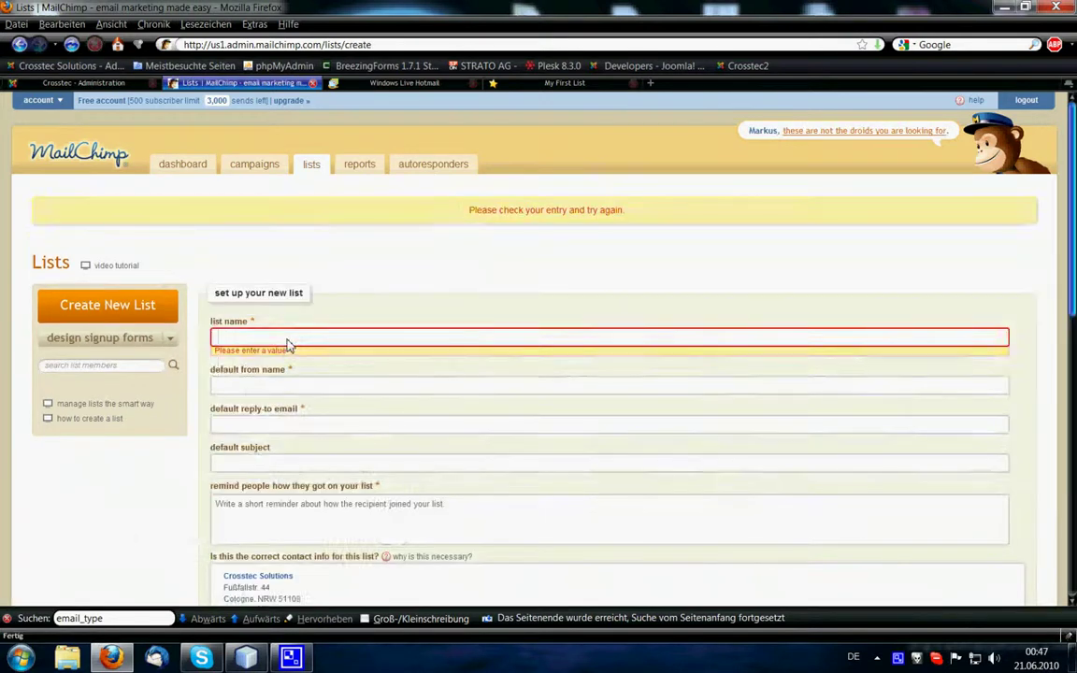
{"action": "left_click", "coordinate": [288, 338]}
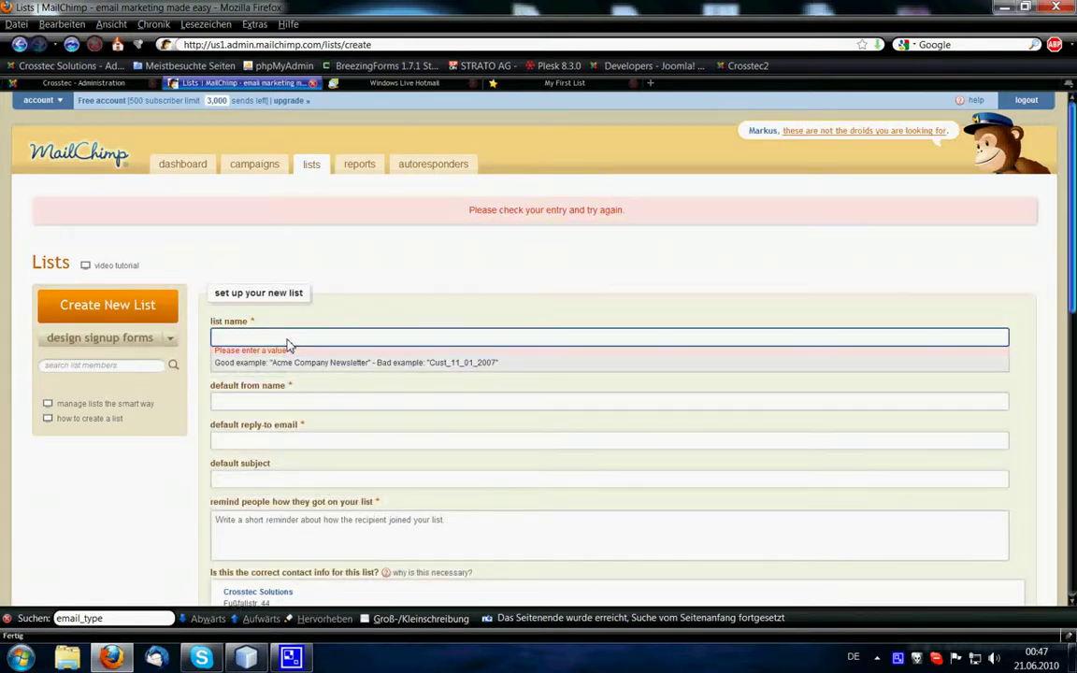
{"action": "type", "text": "My F"}
{"action": "key", "text": "Down"}
{"action": "key", "text": "Return"}
{"action": "left_click", "coordinate": [270, 403]}
{"action": "type", "text": "Cro"}
{"action": "key", "text": "Down"}
{"action": "key", "text": "Tab"}
{"action": "type", "text": "nore"}
{"action": "key", "text": "Down"}
{"action": "key", "text": "Return"}
Add default subject 'my first newsletter' and reminder 'Just a reminder', then save the list.
{"action": "left_click", "coordinate": [250, 480]}
{"action": "type", "text": "my"}
{"action": "key", "text": "Down"}
{"action": "key", "text": "Return"}
{"action": "scroll", "coordinate": [253, 521], "scroll_direction": "down", "scroll_amount": 1}
{"action": "left_click", "coordinate": [353, 480]}
{"action": "type", "text": "Just a reminder"}
{"action": "scroll", "coordinate": [393, 484], "scroll_direction": "down", "scroll_amount": 2}
{"action": "left_click", "coordinate": [241, 566]}
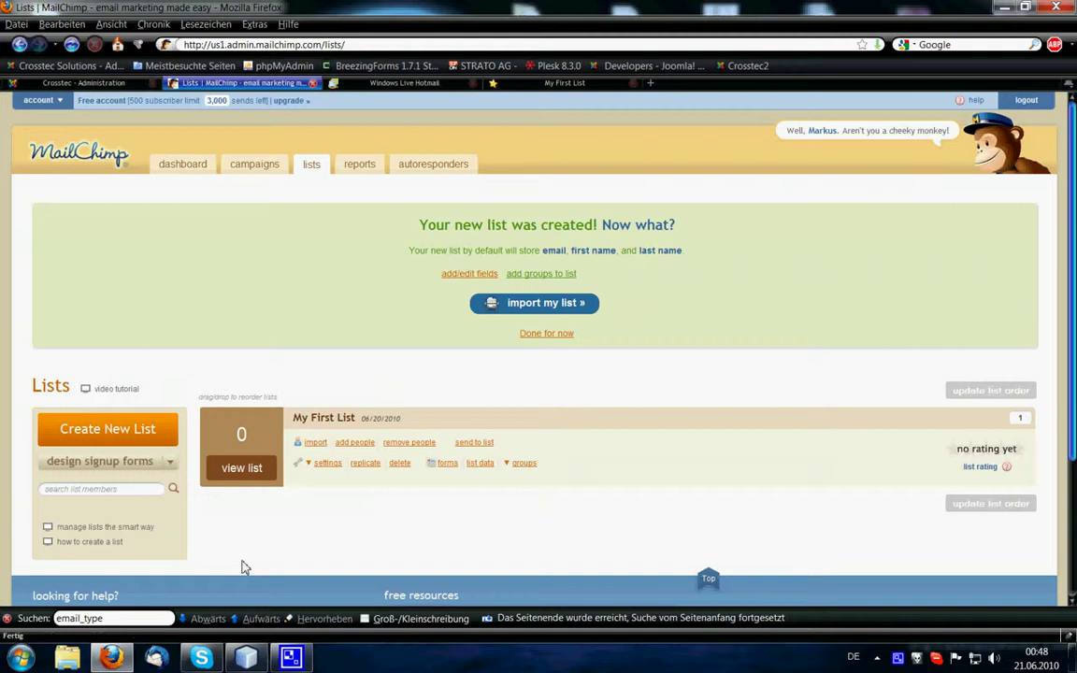
Copy My First List's unique id into the form's List ID setting and save the settings.
{"action": "left_click", "coordinate": [280, 475]}
{"action": "left_click", "coordinate": [105, 187]}
{"action": "left_click_drag", "start_coordinate": [103, 498], "coordinate": [36, 497]}
{"action": "key", "text": "ctrl+c"}
{"action": "left_click", "coordinate": [84, 82]}
{"action": "key", "text": "ctrl+v"}
{"action": "scroll", "coordinate": [576, 348], "scroll_direction": "down", "scroll_amount": 1}
{"action": "left_click", "coordinate": [706, 459]}
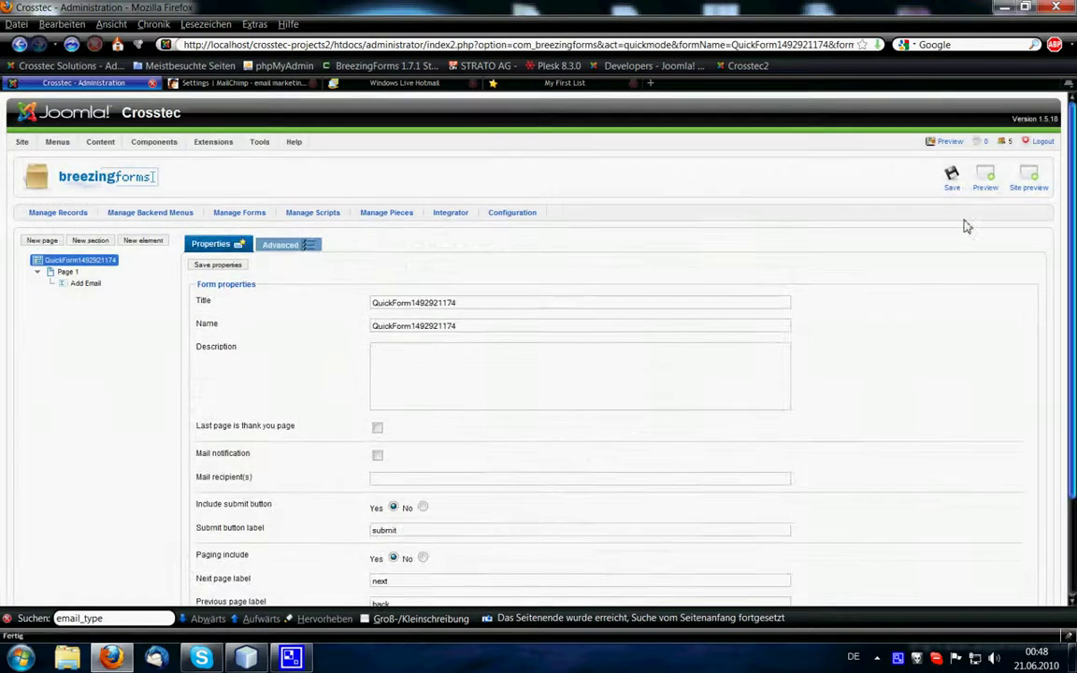
Preview the form and enter the test email address in the Add Email field.
{"action": "left_click", "coordinate": [985, 178]}
{"action": "left_click", "coordinate": [584, 239]}
{"action": "type", "text": "bre"}
{"action": "key", "text": "Down"}
{"action": "key", "text": "Return"}
Submit the test signup and confirm the subscription from the Hotmail confirmation email.
{"action": "left_click", "coordinate": [774, 256]}
{"action": "left_click", "coordinate": [439, 84]}
{"action": "left_click", "coordinate": [51, 171]}
{"action": "left_click", "coordinate": [363, 174]}
{"action": "left_click", "coordinate": [498, 346]}
Open My First List's summary in MailChimp to check its subscriber count.
{"action": "left_click", "coordinate": [245, 83]}
{"action": "left_click", "coordinate": [313, 168]}
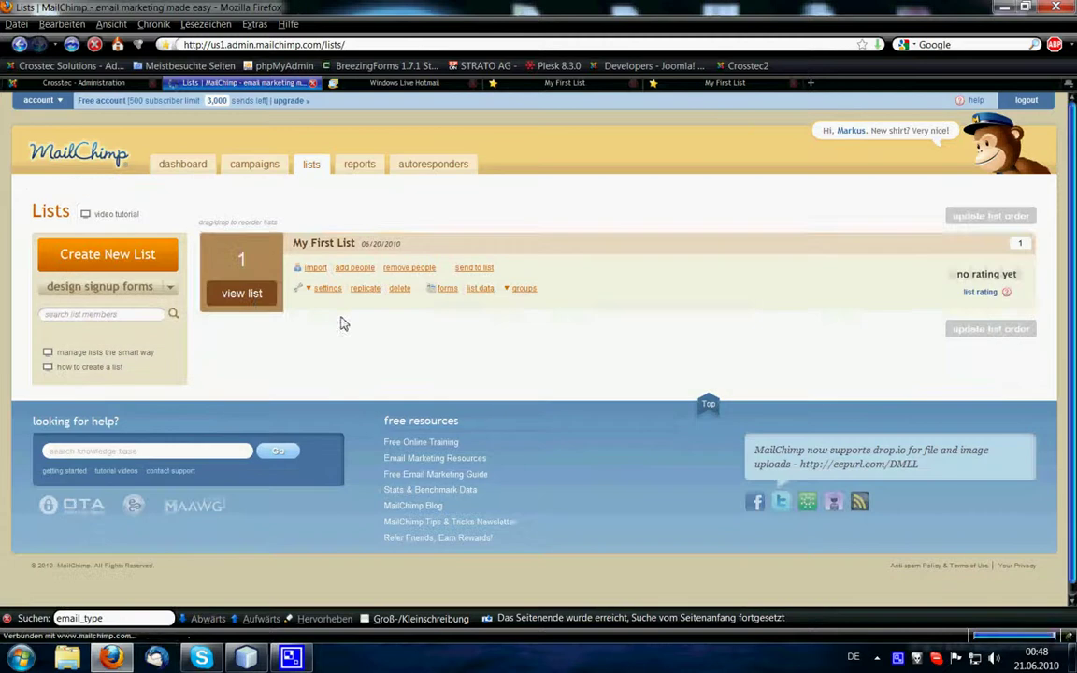
{"action": "left_click", "coordinate": [242, 293]}
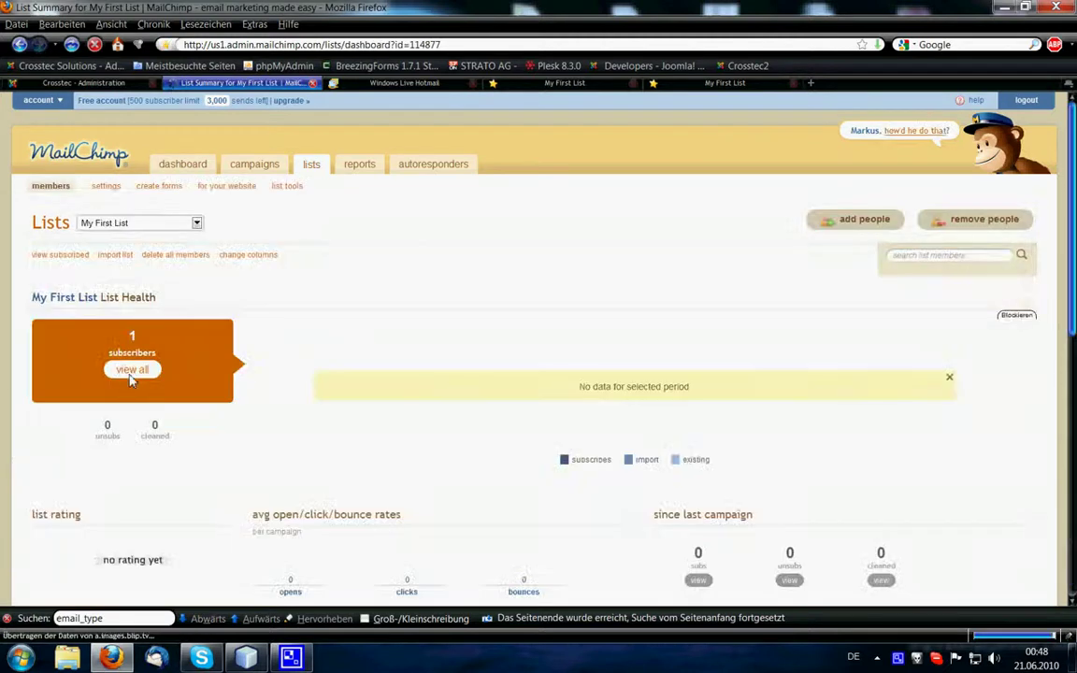
Delete the test subscriber from My First List's members and return to the BreezingForms admin tab.
{"action": "left_click", "coordinate": [132, 371]}
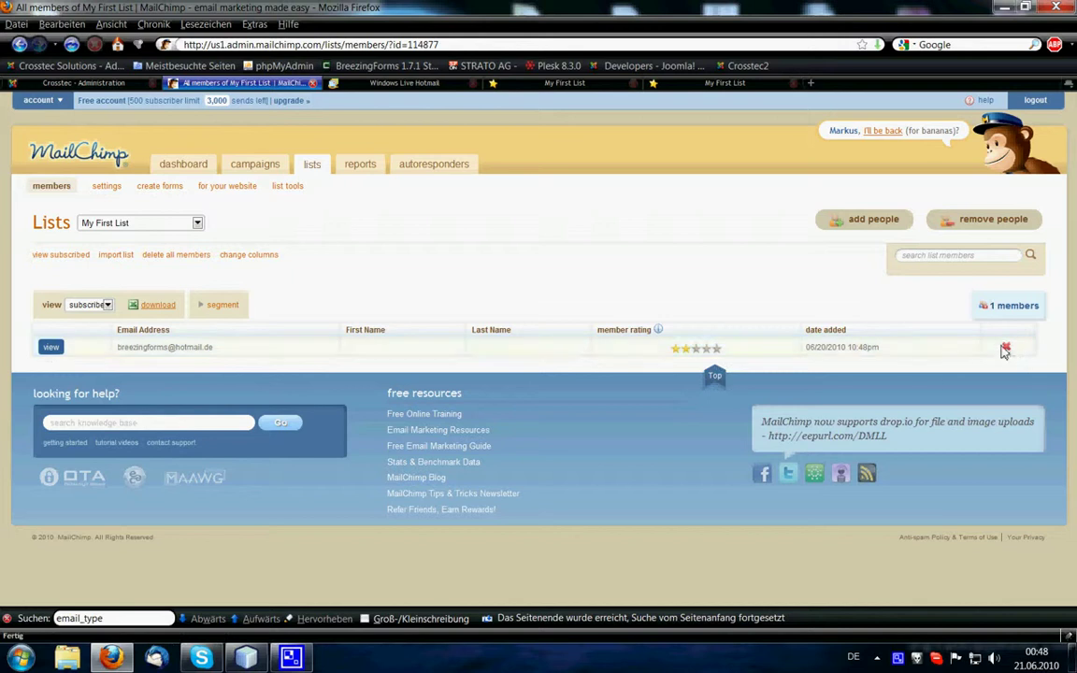
{"action": "left_click", "coordinate": [1005, 348]}
{"action": "left_click", "coordinate": [477, 373]}
{"action": "left_click", "coordinate": [110, 84]}
Add a Checkbox element to Page 1 labelled 'Subscribe to our newsletter'.
{"action": "left_click", "coordinate": [122, 329]}
{"action": "left_click", "coordinate": [67, 271]}
{"action": "left_click", "coordinate": [143, 240]}
{"action": "left_click", "coordinate": [437, 302]}
{"action": "left_click", "coordinate": [392, 363]}
{"action": "left_click_drag", "start_coordinate": [440, 329], "coordinate": [305, 326]}
{"action": "type", "text": "Sub"}
{"action": "key", "text": "Down"}
{"action": "key", "text": "Return"}
Name the checkbox subscribe, save its properties and save the form.
{"action": "left_click_drag", "start_coordinate": [452, 351], "coordinate": [329, 349]}
{"action": "type", "text": "sub"}
{"action": "key", "text": "Down"}
{"action": "key", "text": "Return"}
{"action": "left_click", "coordinate": [229, 267]}
{"action": "left_click", "coordinate": [950, 182]}
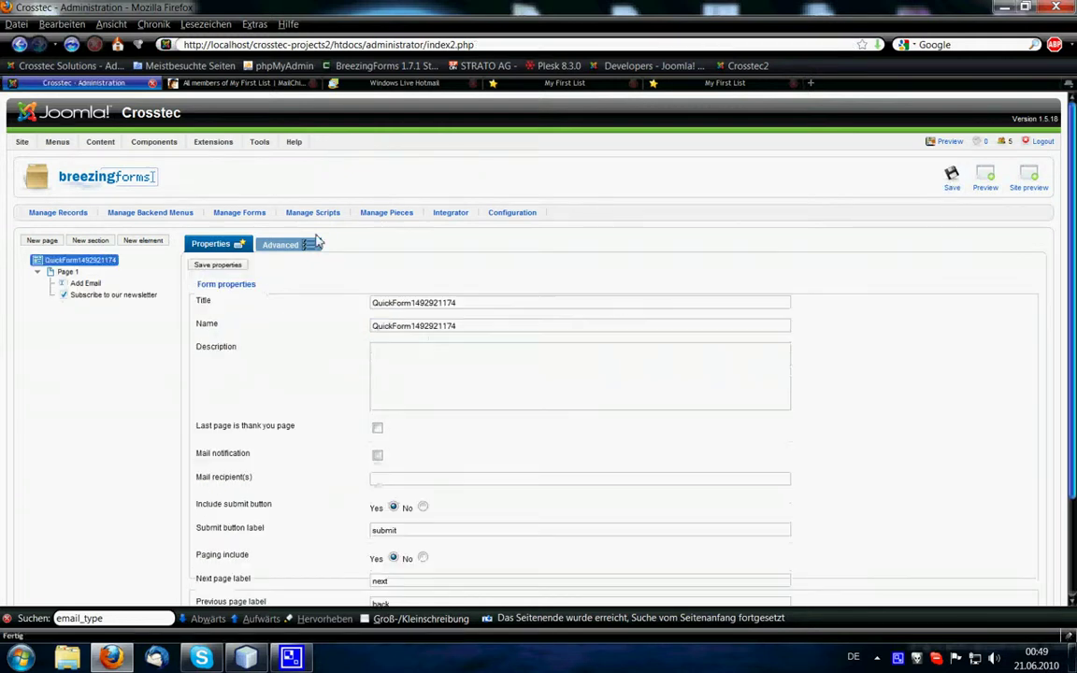
Bring up the form's MailChimp settings under Advanced > More options.
{"action": "left_click", "coordinate": [314, 243]}
{"action": "left_click", "coordinate": [216, 301]}
{"action": "left_click_drag", "start_coordinate": [797, 264], "coordinate": [797, 421]}
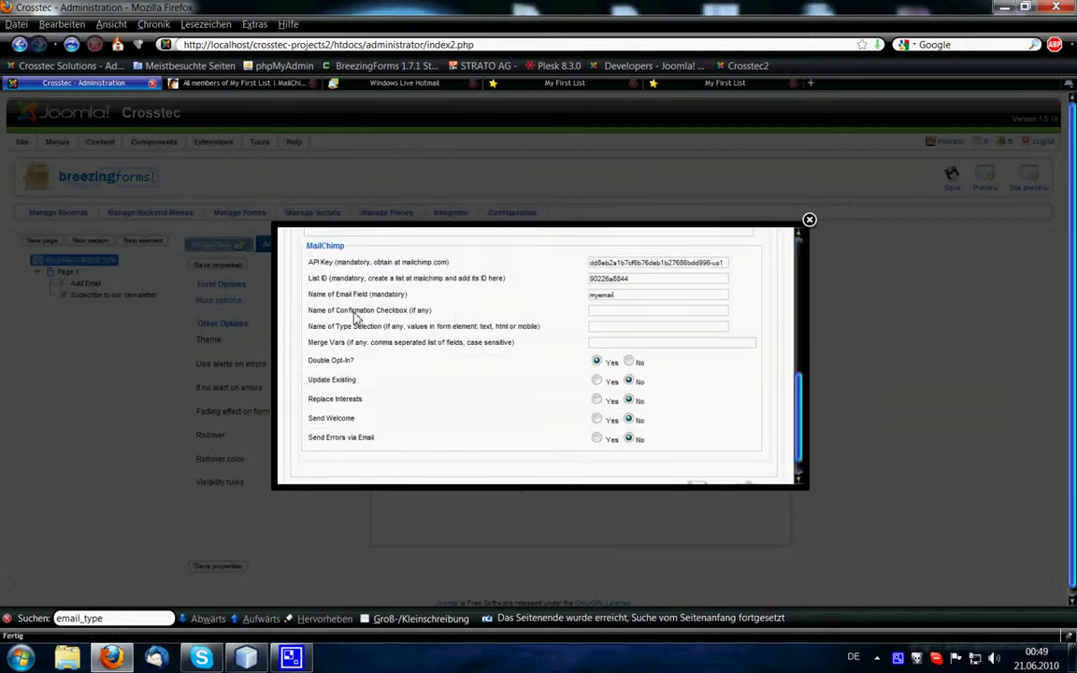
Set the Name of Confirmation Checkbox to subscribe and save the MailChimp settings.
{"action": "type", "text": "sub"}
{"action": "key", "text": "Down"}
{"action": "key", "text": "Return"}
{"action": "scroll", "coordinate": [655, 374], "scroll_direction": "down", "scroll_amount": 1}
{"action": "left_click", "coordinate": [715, 463]}
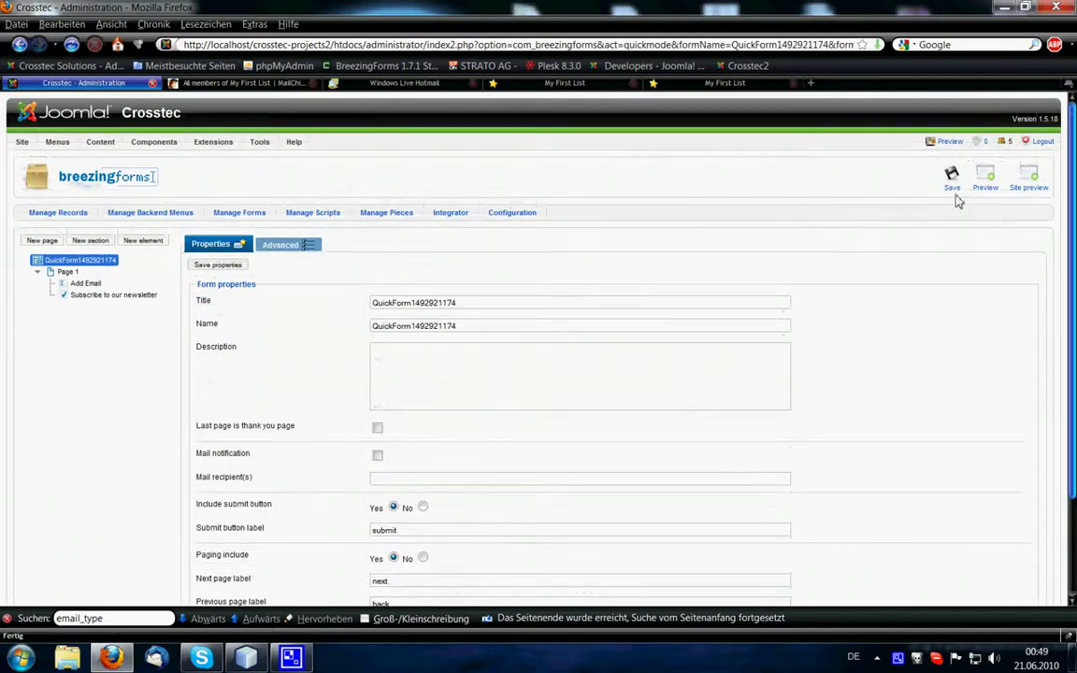
Preview the form and fill Add Email with the test email address.
{"action": "left_click", "coordinate": [976, 190]}
{"action": "type", "text": "bre"}
{"action": "left_click", "coordinate": [567, 249]}
Submit the form without ticking the newsletter box and check Hotmail for new mail.
{"action": "left_click", "coordinate": [781, 274]}
{"action": "left_click", "coordinate": [403, 83]}
{"action": "left_click", "coordinate": [73, 170]}
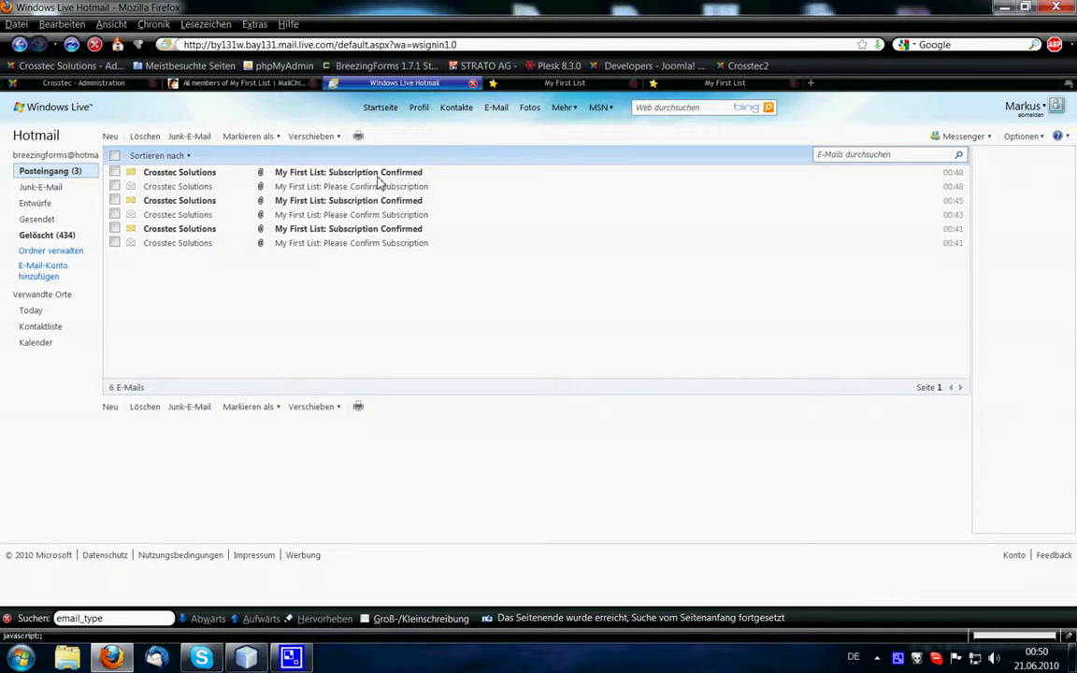
Resubmit the test email address with the newsletter checkbox ticked.
{"action": "left_click", "coordinate": [105, 84]}
{"action": "left_click", "coordinate": [539, 243]}
{"action": "type", "text": "bre"}
{"action": "left_click", "coordinate": [546, 249]}
{"action": "left_click", "coordinate": [525, 257]}
{"action": "left_click", "coordinate": [781, 273]}
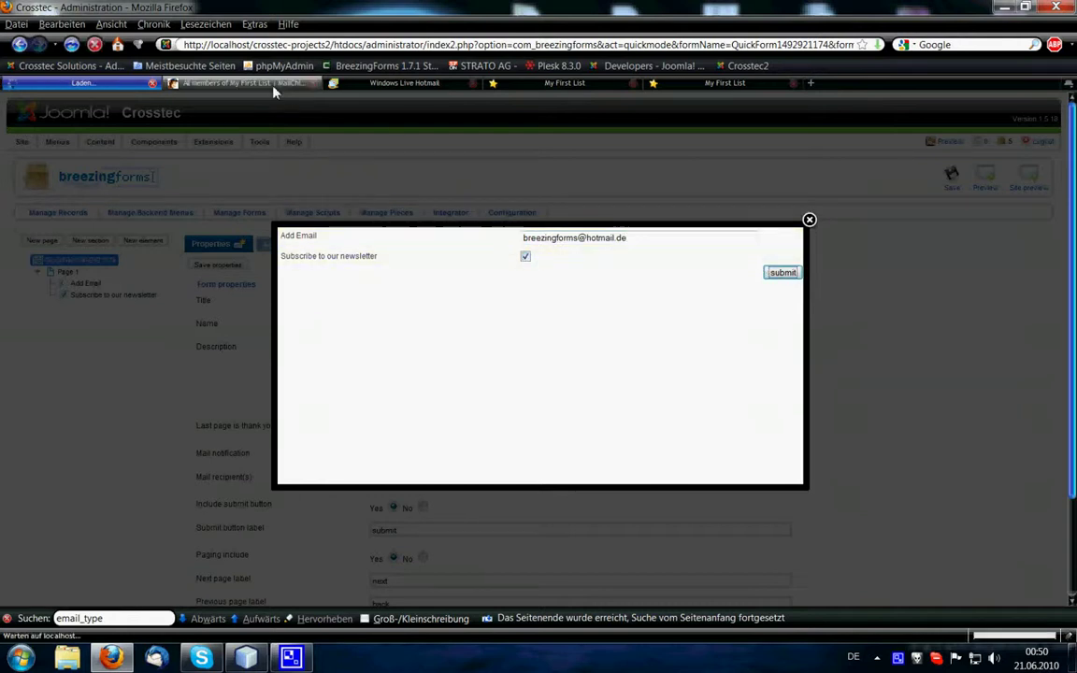
Confirm via the Please Confirm Subscription email's link, then open the MailChimp lists overview.
{"action": "left_click", "coordinate": [404, 82]}
{"action": "left_click", "coordinate": [56, 171]}
{"action": "left_click", "coordinate": [348, 175]}
{"action": "left_click", "coordinate": [450, 452]}
{"action": "left_click", "coordinate": [495, 348]}
{"action": "left_click", "coordinate": [240, 84]}
{"action": "left_click", "coordinate": [311, 168]}
Delete the test subscriber from My First List's full member list.
{"action": "left_click", "coordinate": [274, 297]}
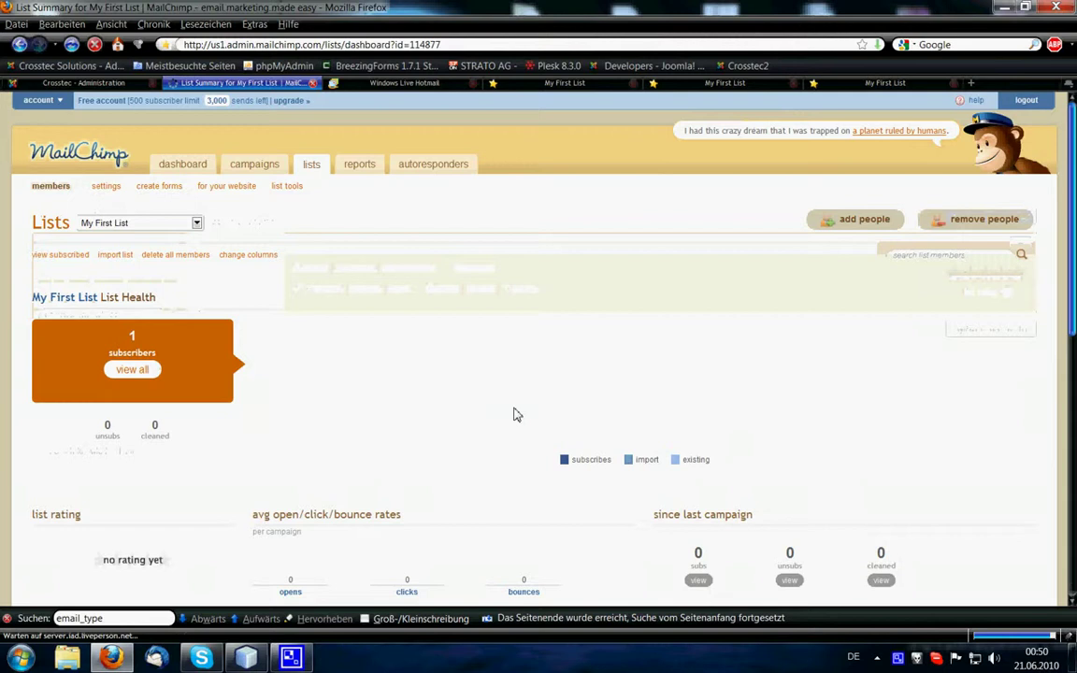
{"action": "left_click", "coordinate": [131, 371]}
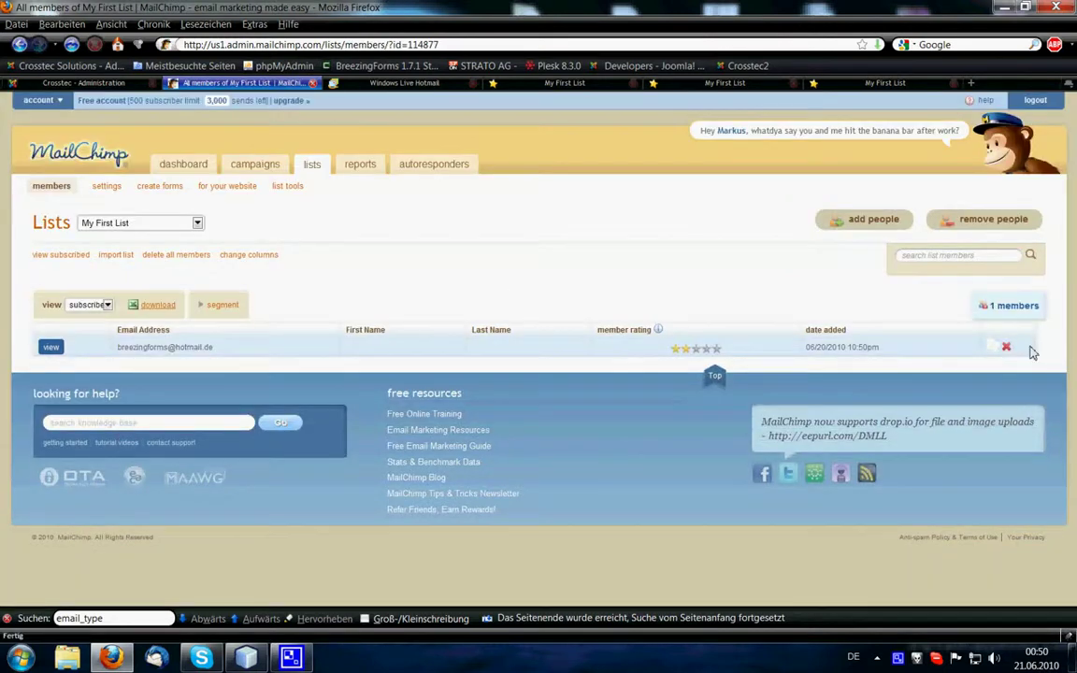
{"action": "left_click", "coordinate": [1006, 346]}
{"action": "left_click", "coordinate": [474, 371]}
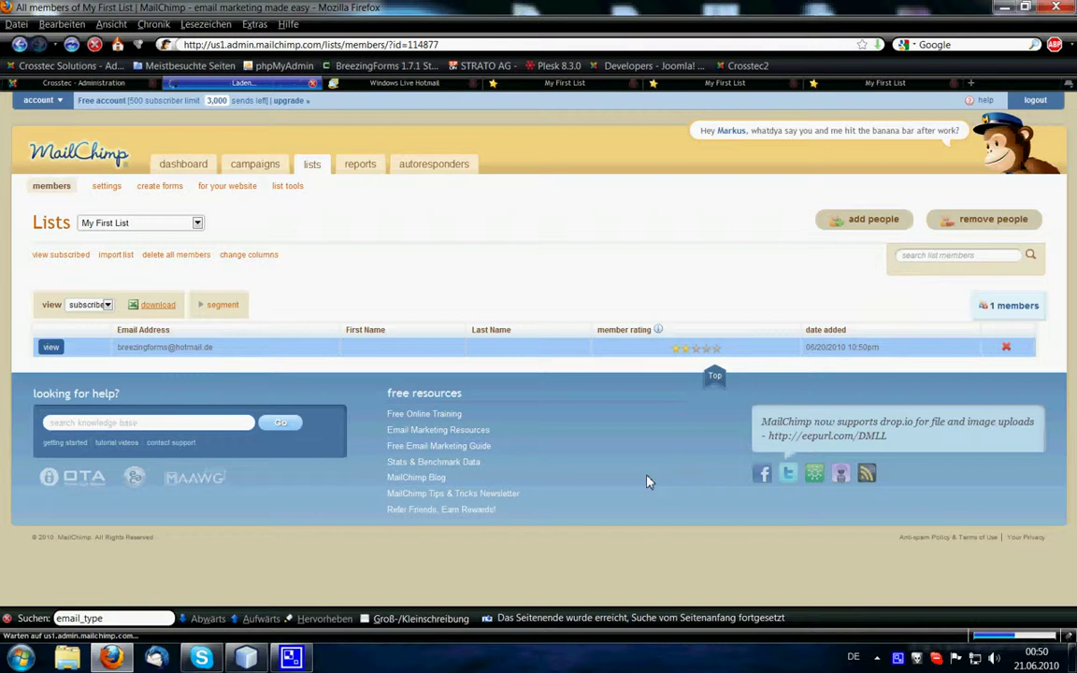
Check the form preview, then open My First List's settings in MailChimp.
{"action": "key", "text": "ctrl+Page_Up"}
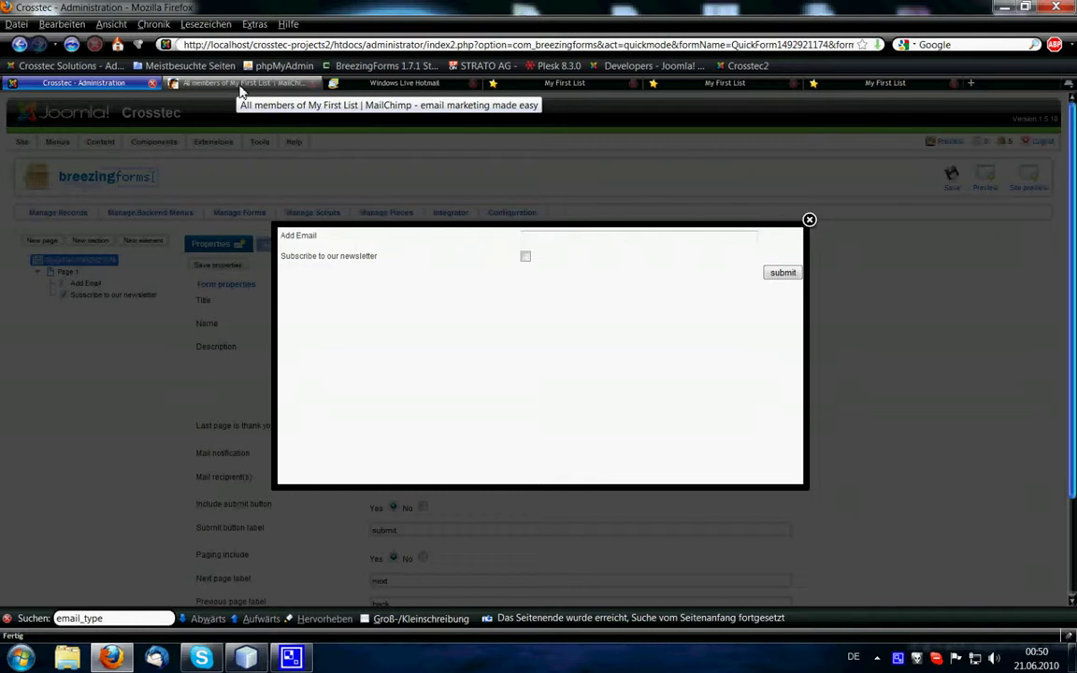
{"action": "left_click", "coordinate": [239, 86]}
{"action": "left_click", "coordinate": [108, 189]}
In the list's merge tags, rename the first name tag from FNAME to FIRSTNAME.
{"action": "left_click", "coordinate": [131, 377]}
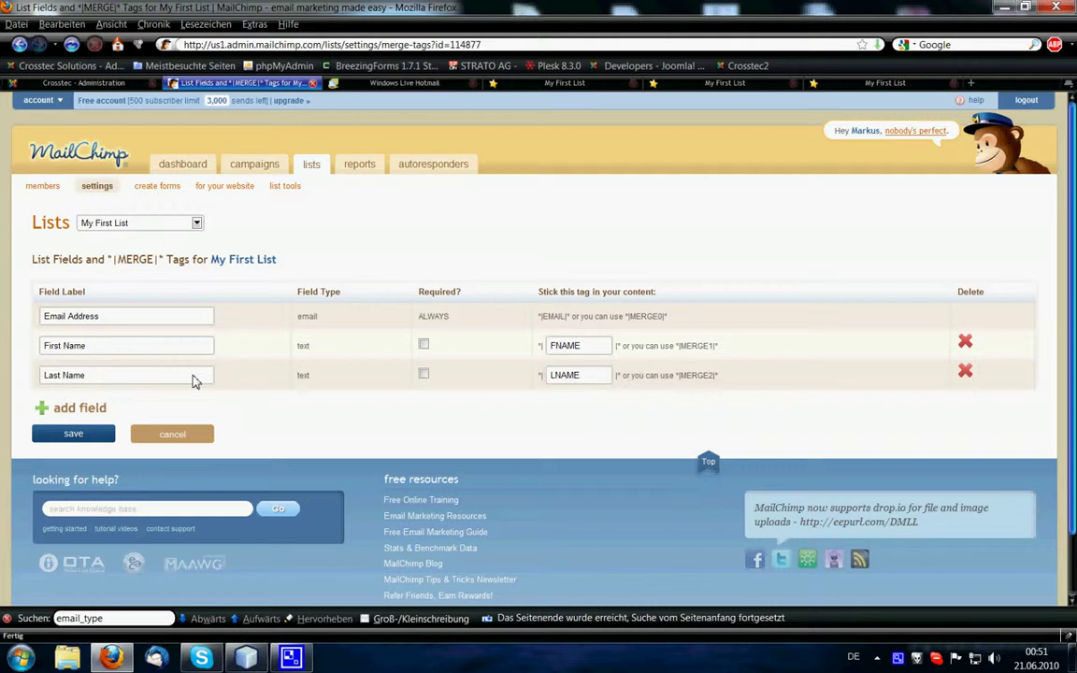
{"action": "left_click", "coordinate": [591, 352]}
{"action": "left_click_drag", "start_coordinate": [592, 353], "coordinate": [556, 357]}
{"action": "type", "text": "FIR"}
{"action": "left_click", "coordinate": [573, 362]}
{"action": "key", "text": "Tab"}
Rename the last name tag to LASTNAME, save the merge tags, and return to BreezingForms.
{"action": "left_click_drag", "start_coordinate": [567, 380], "coordinate": [546, 380]}
{"action": "type", "text": "LAST"}
{"action": "left_click", "coordinate": [445, 403]}
{"action": "left_click_drag", "start_coordinate": [598, 355], "coordinate": [555, 348]}
{"action": "left_click", "coordinate": [603, 348]}
{"action": "left_click", "coordinate": [459, 416]}
{"action": "left_click", "coordinate": [92, 434]}
{"action": "left_click", "coordinate": [80, 82]}
Add a First Name text field named FIRSTNAME to Page 1.
{"action": "left_click", "coordinate": [108, 358]}
{"action": "left_click", "coordinate": [67, 271]}
{"action": "left_click", "coordinate": [143, 240]}
{"action": "left_click_drag", "start_coordinate": [432, 326], "coordinate": [316, 329]}
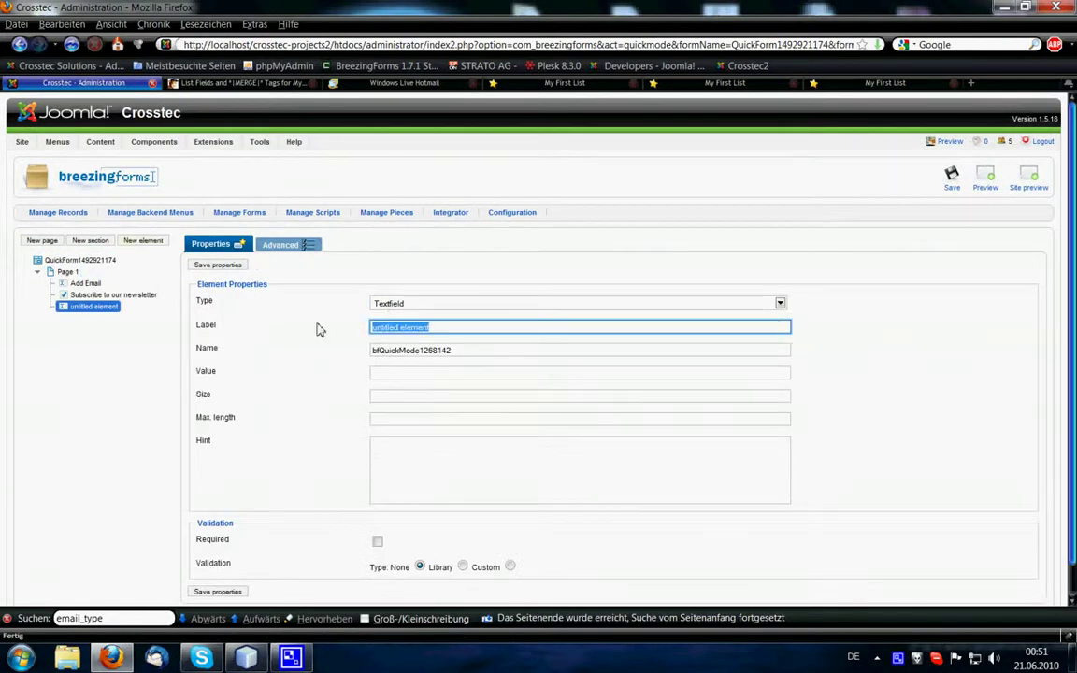
{"action": "type", "text": "First Name"}
{"action": "key", "text": "Tab"}
{"action": "type", "text": "FIR"}
{"action": "key", "text": "Down"}
{"action": "key", "text": "Return"}
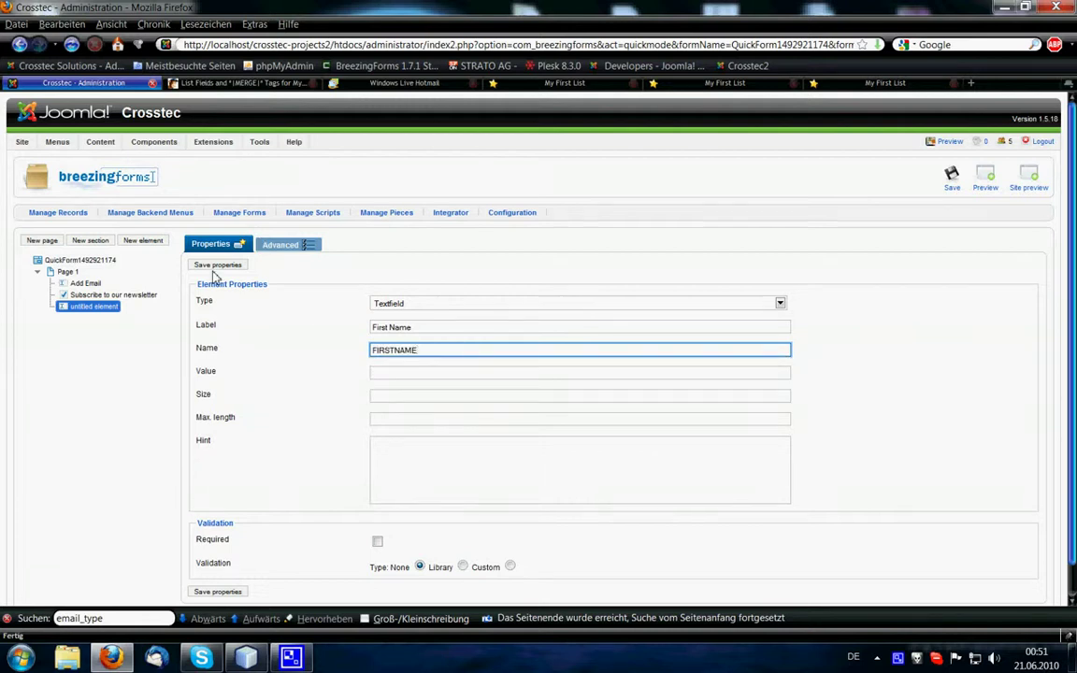
{"action": "left_click", "coordinate": [215, 265]}
Add a Last Name text field named LASTNAME to Page 1.
{"action": "left_click", "coordinate": [69, 280]}
{"action": "left_click", "coordinate": [143, 240]}
{"action": "left_click", "coordinate": [402, 330]}
{"action": "type", "text": "Last N"}
{"action": "left_click", "coordinate": [402, 339]}
{"action": "left_click_drag", "start_coordinate": [480, 355], "coordinate": [365, 354]}
{"action": "type", "text": "LAS"}
{"action": "left_click", "coordinate": [378, 363]}
{"action": "left_click", "coordinate": [215, 264]}
Save the form and open its advanced More options.
{"action": "left_click", "coordinate": [951, 177]}
{"action": "left_click", "coordinate": [280, 245]}
{"action": "left_click", "coordinate": [221, 301]}
Set the MailChimp merge vars to FIRSTNAME,LASTNAME and save the form options.
{"action": "scroll", "coordinate": [639, 349], "scroll_direction": "down", "scroll_amount": 15}
{"action": "type", "text": "F"}
{"action": "key", "text": "Down"}
{"action": "key", "text": "Return"}
{"action": "left_click", "coordinate": [702, 465]}
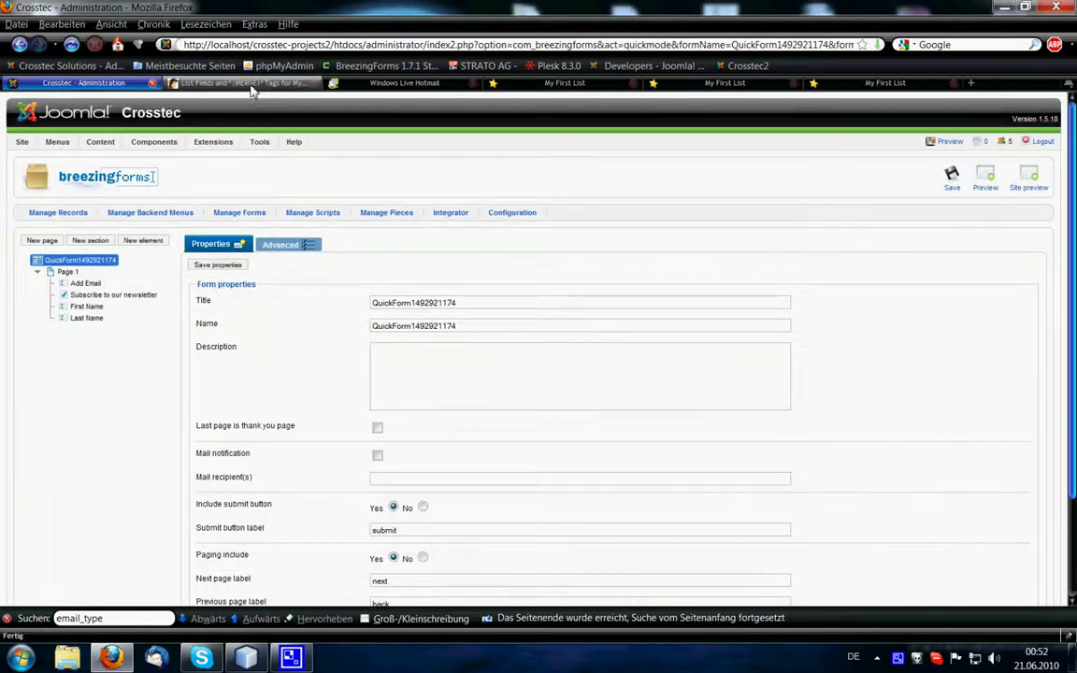
{"action": "left_click", "coordinate": [250, 86]}
{"action": "left_click", "coordinate": [91, 86]}
Preview the form, enter the test email, tick newsletter, and type a first name.
{"action": "left_click", "coordinate": [981, 176]}
{"action": "left_click", "coordinate": [559, 243]}
{"action": "type", "text": "bre"}
{"action": "left_click", "coordinate": [559, 249]}
{"action": "left_click", "coordinate": [526, 256]}
{"action": "left_click", "coordinate": [528, 278]}
{"action": "type", "text": "Markus"}
{"action": "key", "text": "Tab"}
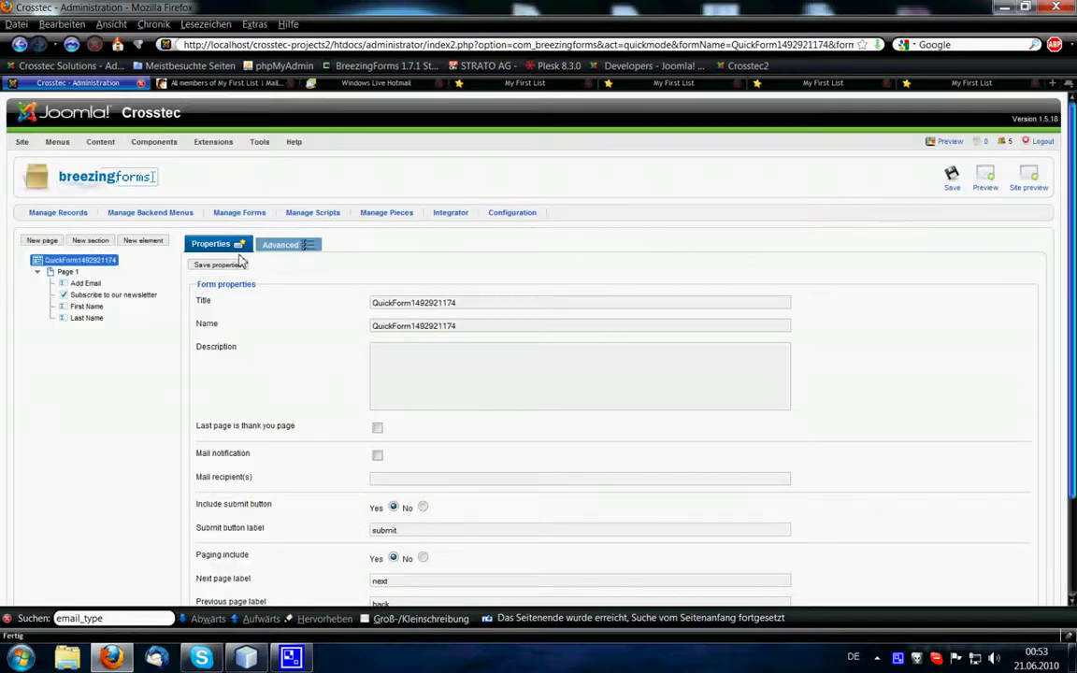
Add a new Select List element to Page 1 named type.
{"action": "left_click", "coordinate": [69, 271]}
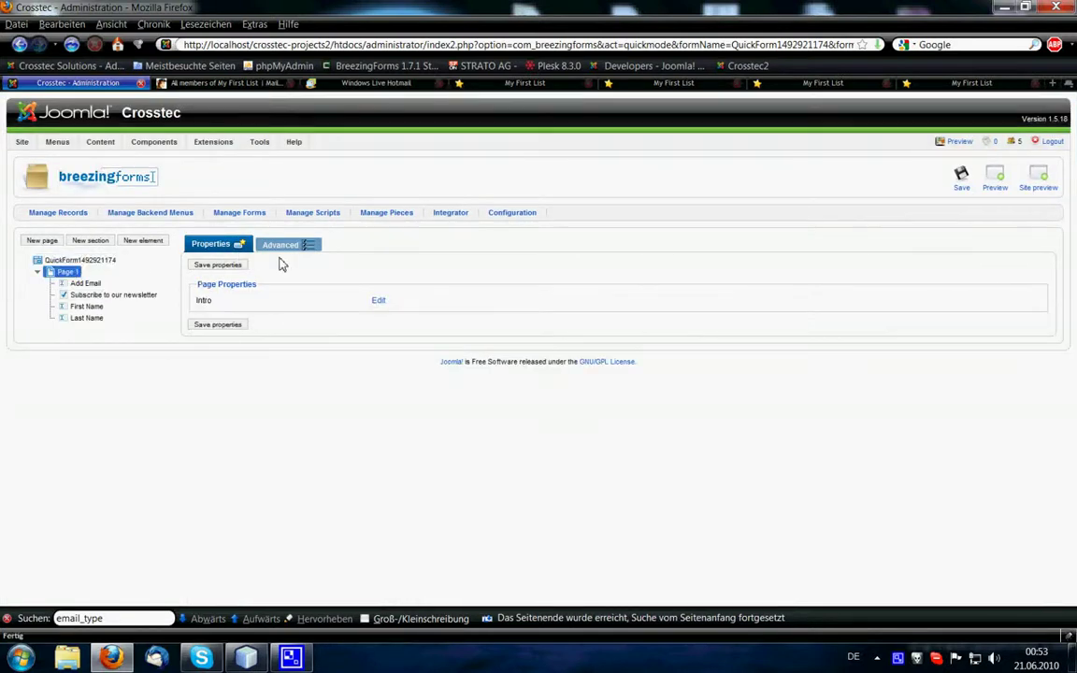
{"action": "left_click", "coordinate": [145, 240]}
{"action": "left_click", "coordinate": [390, 301]}
{"action": "left_click", "coordinate": [416, 376]}
{"action": "left_click_drag", "start_coordinate": [467, 351], "coordinate": [339, 355]}
{"action": "type", "text": "type"}
{"action": "key", "text": "ctrl+a"}
Set the select list's options to Text, HTML and Mobile.
{"action": "left_click", "coordinate": [446, 375]}
{"action": "double_click", "coordinate": [434, 375]}
{"action": "type", "text": "te"}
{"action": "double_click", "coordinate": [430, 383]}
{"action": "type", "text": "h"}
{"action": "key", "text": "Down"}
{"action": "key", "text": "End"}
{"action": "key", "text": "ctrl+shift+Left"}
{"action": "type", "text": "mo"}
{"action": "key", "text": "ctrl+shift+Left"}
{"action": "key", "text": "ctrl+shift+Left"}
{"action": "type", "text": "Te"}
{"action": "key", "text": "ctrl+shift+Left"}
{"action": "key", "text": "ctrl+shift+Left"}
{"action": "type", "text": "H"}
{"action": "key", "text": "ctrl+shift+Left"}
{"action": "key", "text": "ctrl+shift+Left"}
{"action": "type", "text": "Mobile"}
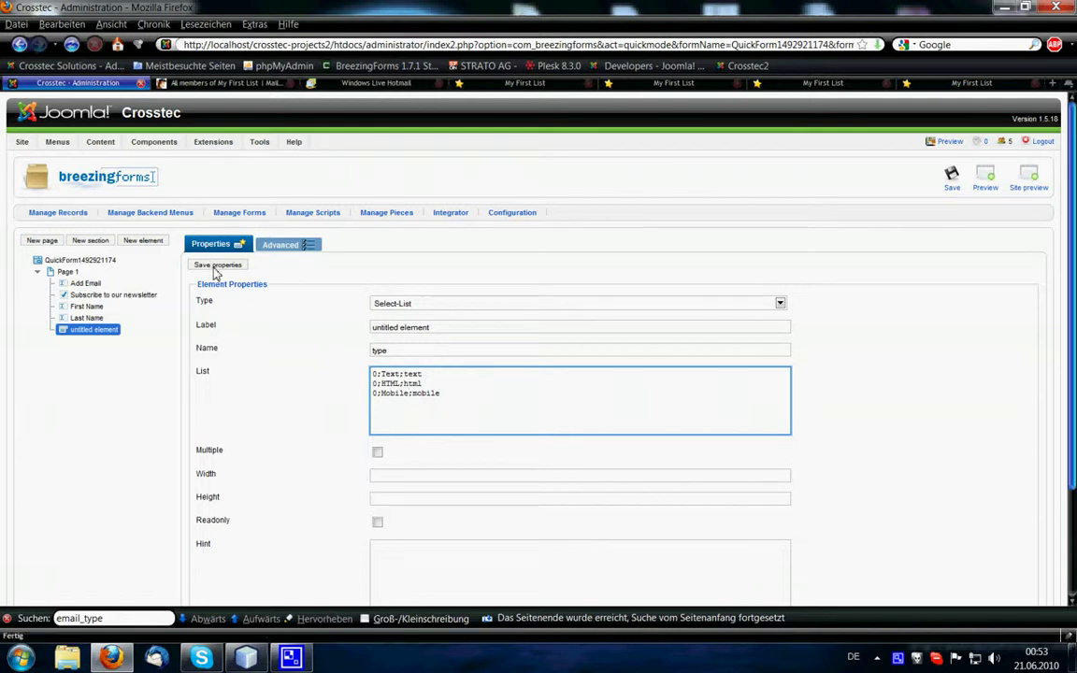
Save the select list, move it above First Name, and label it Type.
{"action": "left_click", "coordinate": [211, 265]}
{"action": "mouse_move", "coordinate": [67, 329]}
{"action": "left_mouse_down"}
{"action": "mouse_move", "coordinate": [66, 297]}
{"action": "mouse_move", "coordinate": [65, 309]}
{"action": "left_mouse_up"}
{"action": "left_click_drag", "start_coordinate": [433, 328], "coordinate": [277, 335]}
{"action": "type", "text": "Type"}
{"action": "left_click", "coordinate": [215, 264]}
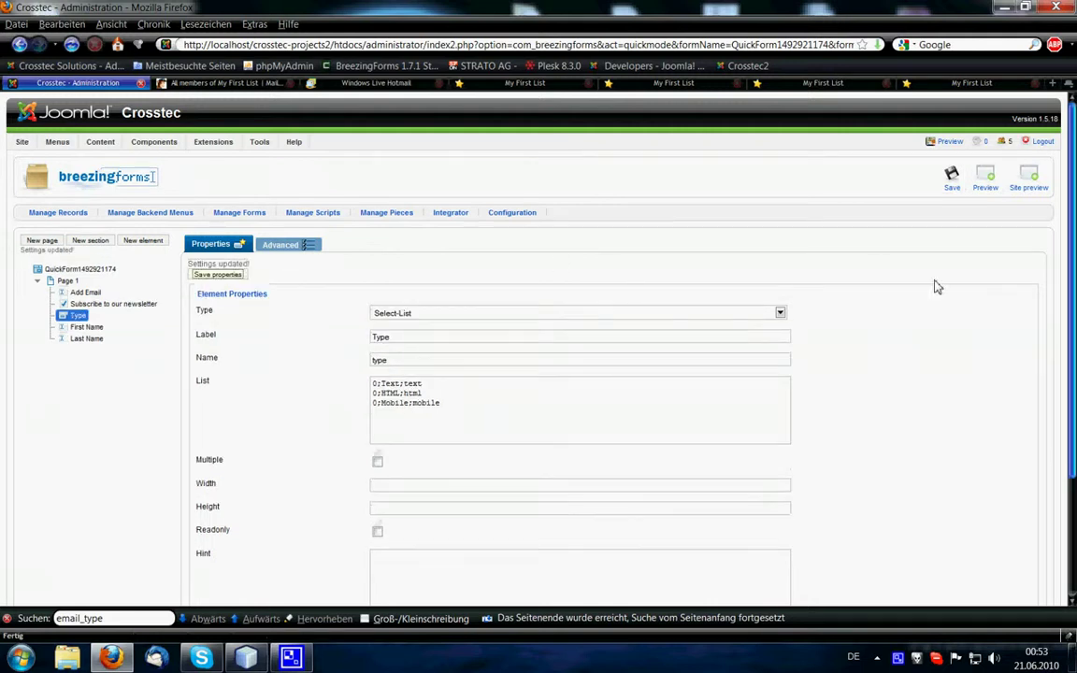
Save the form and enter type as the MailChimp Name of Type Selection in More options.
{"action": "left_click", "coordinate": [951, 178]}
{"action": "left_click", "coordinate": [279, 244]}
{"action": "left_click", "coordinate": [218, 301]}
{"action": "scroll", "coordinate": [721, 355], "scroll_direction": "down", "scroll_amount": 2}
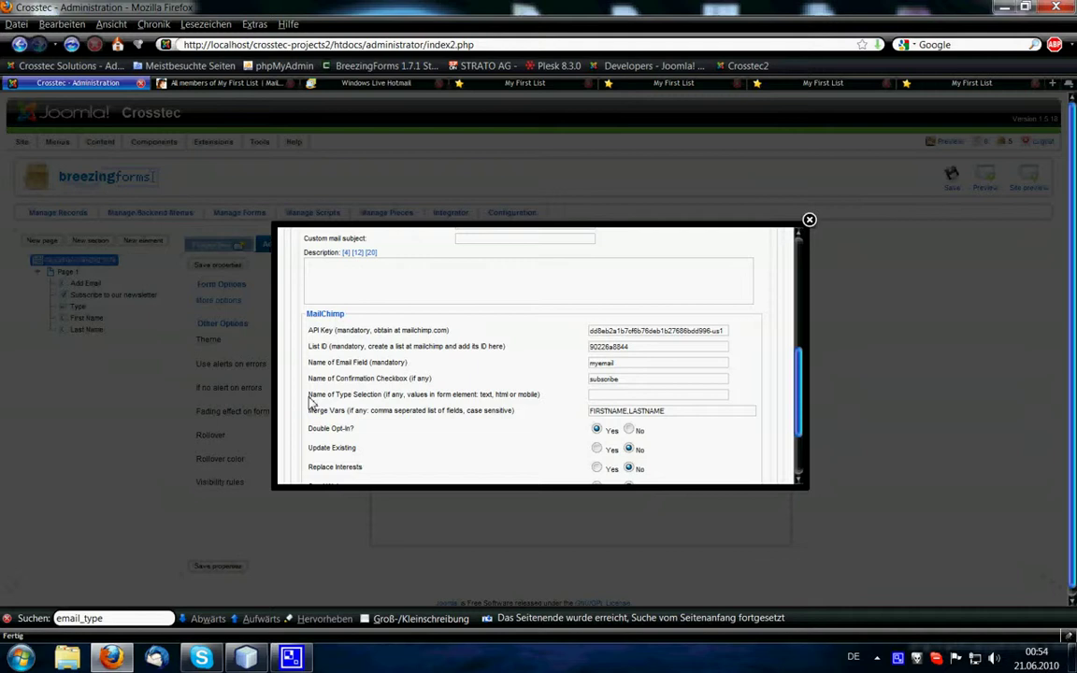
{"action": "type", "text": "type"}
{"action": "scroll", "coordinate": [580, 373], "scroll_direction": "down", "scroll_amount": 2}
{"action": "left_click", "coordinate": [709, 457]}
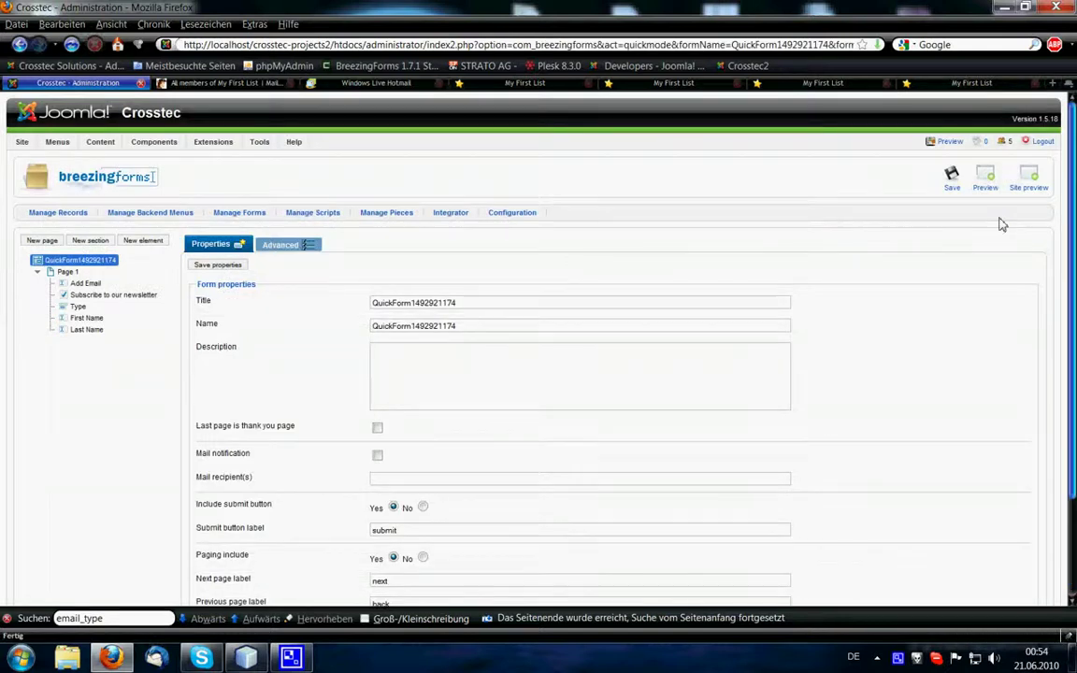
Open the form preview and delete the old test member from the MailChimp list.
{"action": "left_click", "coordinate": [985, 179]}
{"action": "left_click", "coordinate": [224, 83]}
{"action": "left_click", "coordinate": [1006, 347]}
{"action": "left_click", "coordinate": [478, 371]}
{"action": "left_click", "coordinate": [93, 85]}
Submit the preview with the test email, newsletter ticked, HTML type, and first and last names.
{"action": "left_click", "coordinate": [550, 239]}
{"action": "type", "text": "breez"}
{"action": "left_click", "coordinate": [561, 251]}
{"action": "left_click", "coordinate": [525, 258]}
{"action": "left_click", "coordinate": [548, 274]}
{"action": "left_click", "coordinate": [538, 293]}
{"action": "left_click", "coordinate": [556, 299]}
{"action": "key", "text": "Tab"}
{"action": "left_click", "coordinate": [783, 334]}
Open the My First List confirmation email in the Hotmail inbox and confirm the subscription.
{"action": "left_click", "coordinate": [388, 84]}
{"action": "left_click", "coordinate": [48, 171]}
{"action": "left_click", "coordinate": [528, 173]}
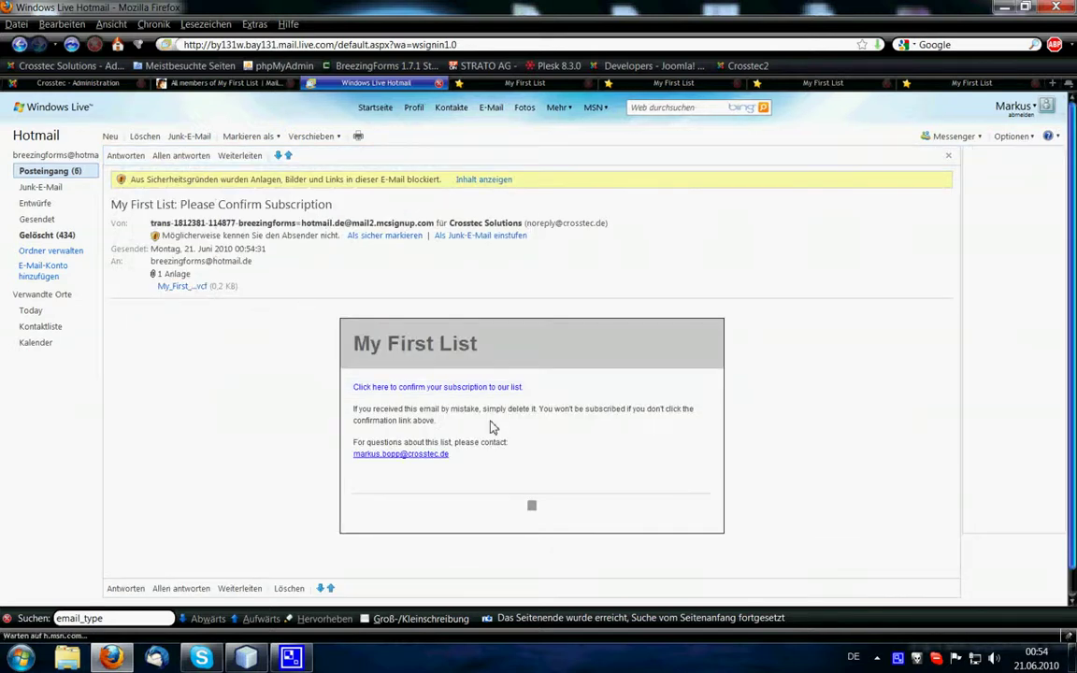
{"action": "left_click", "coordinate": [456, 390]}
{"action": "left_click", "coordinate": [500, 346]}
{"action": "left_click", "coordinate": [182, 82]}
Go to the lists overview, open My First List, and view all its members.
{"action": "left_click", "coordinate": [309, 167]}
{"action": "left_click", "coordinate": [241, 292]}
{"action": "left_click", "coordinate": [131, 370]}
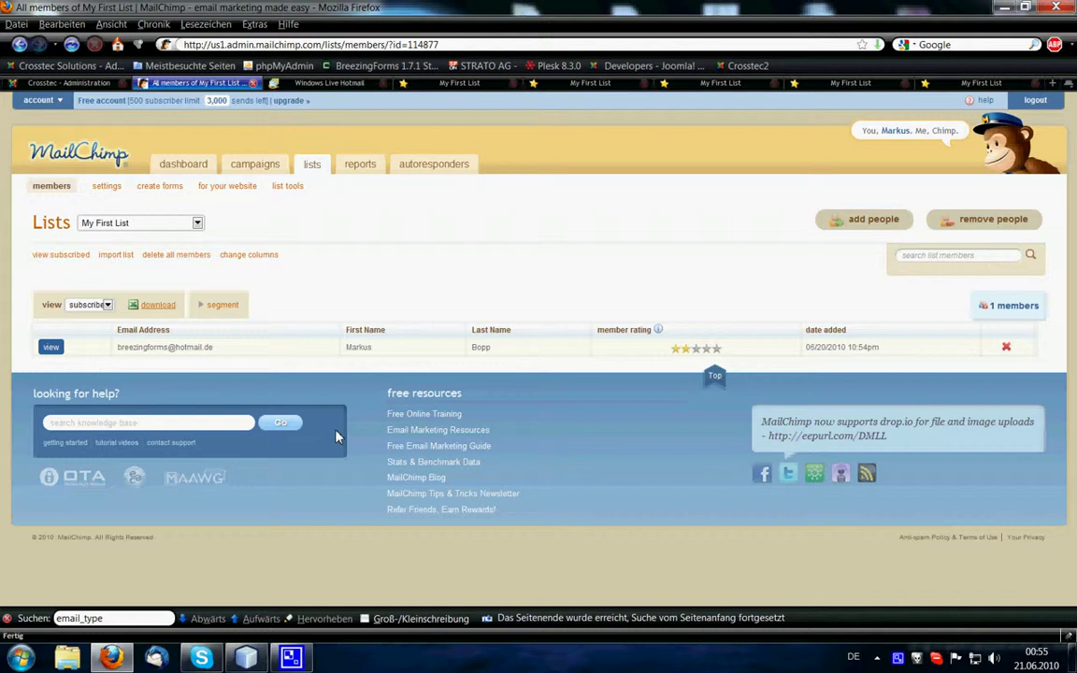